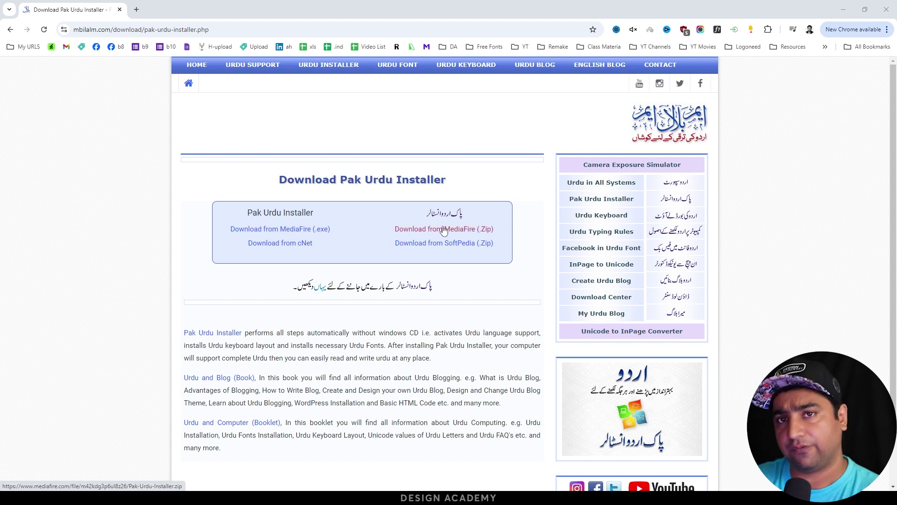
Download the Pak Urdu Installer .exe from MediaFire and launch its installation.
{"action": "left_click", "coordinate": [267, 231]}
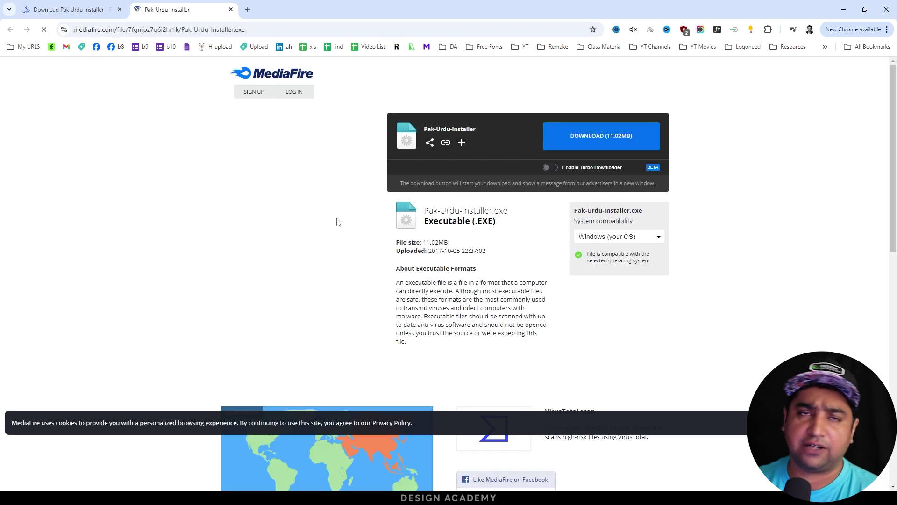
{"action": "left_click", "coordinate": [572, 143]}
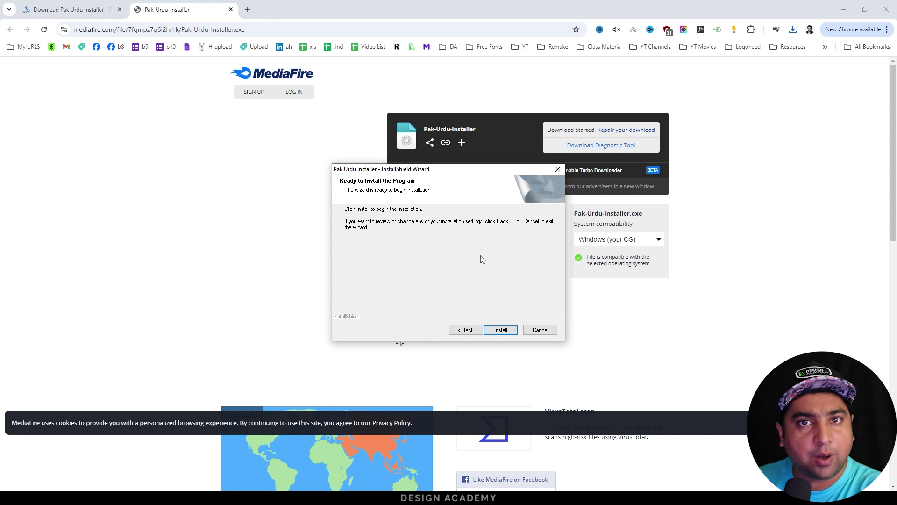
{"action": "left_click", "coordinate": [502, 331]}
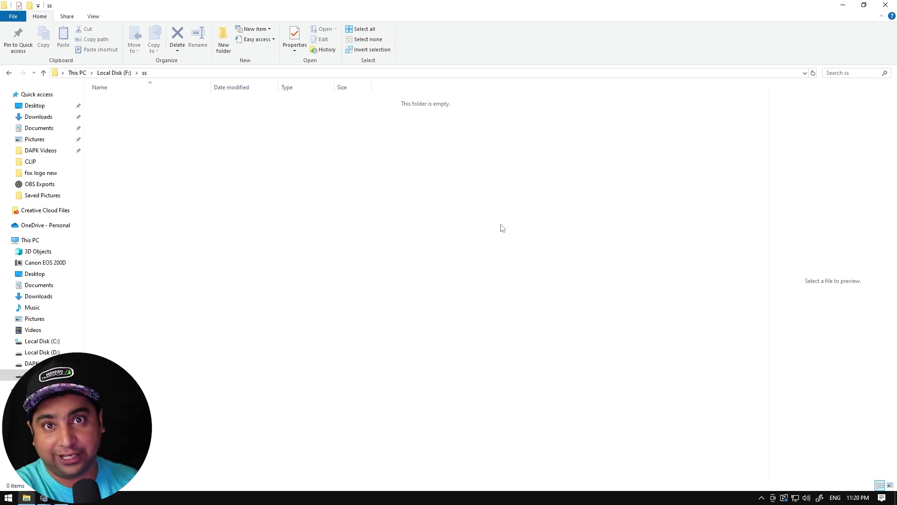
Select the Urdu (Pakistan) keyboard from the taskbar, then toggle back to English with Win+Space.
{"action": "left_click", "coordinate": [835, 498]}
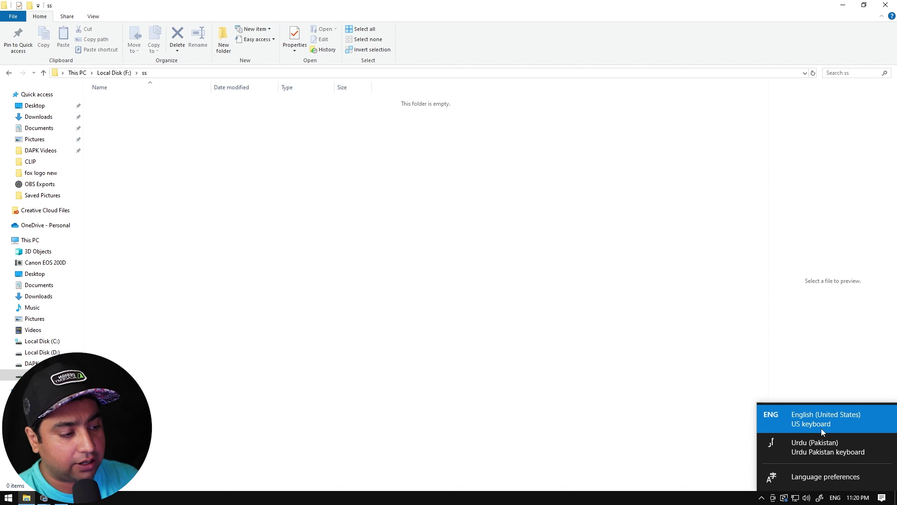
{"action": "left_click", "coordinate": [819, 452]}
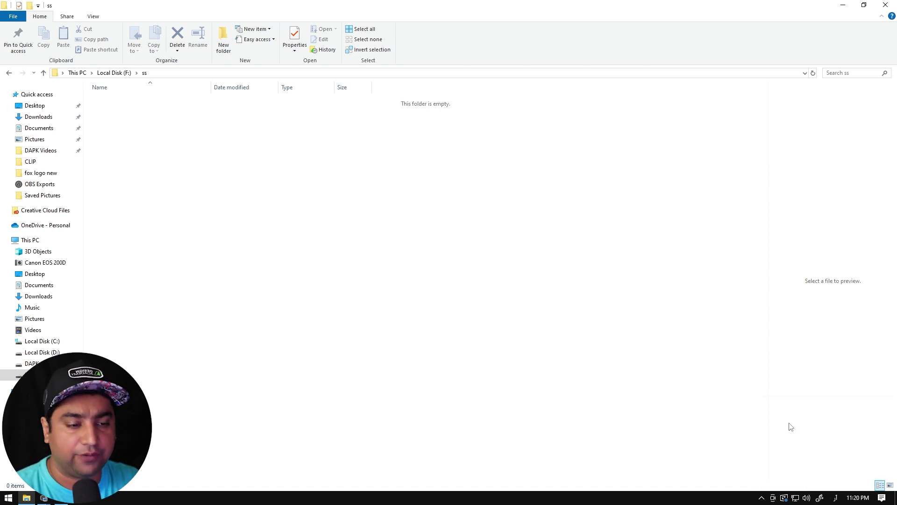
{"action": "key", "text": "super+space"}
{"action": "key", "text": "super+space"}
{"action": "key", "text": "super+space"}
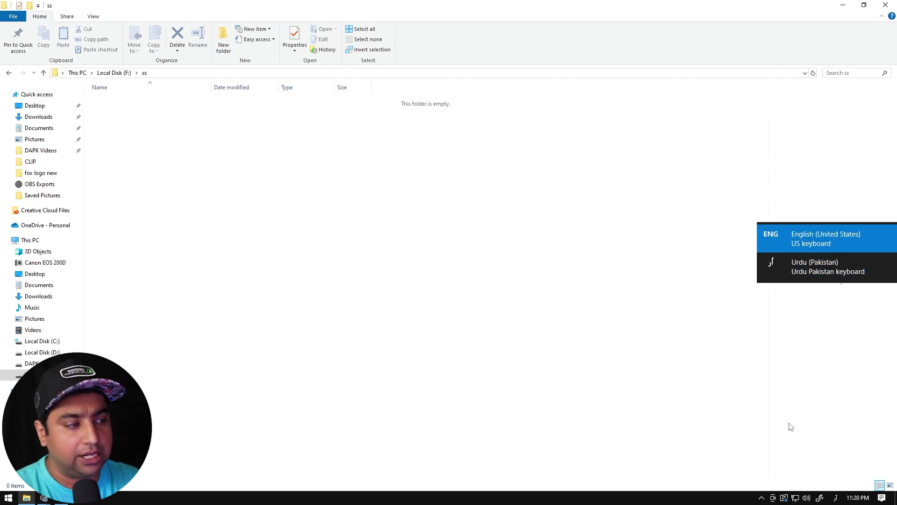
{"action": "key", "text": "super+space"}
{"action": "key", "text": "super+space"}
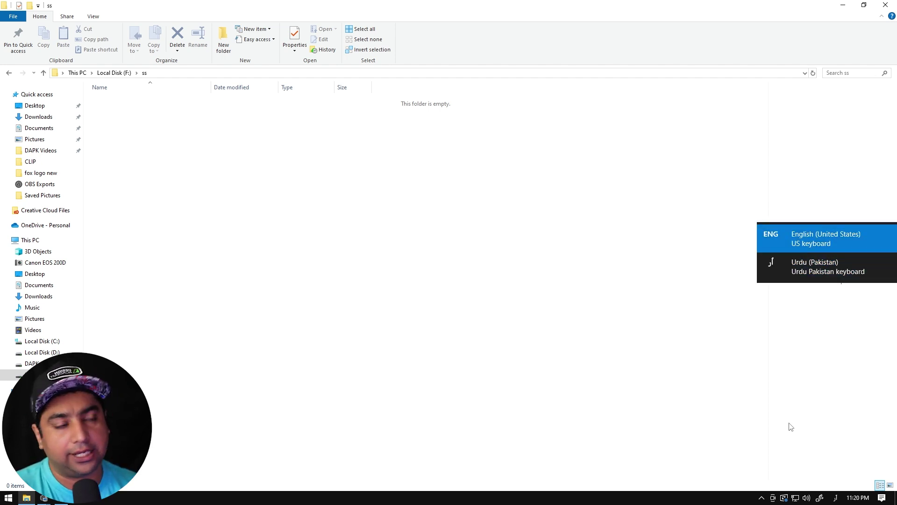
{"action": "key", "text": "super+space"}
{"action": "key", "text": "super+space"}
{"action": "key", "text": "super+space"}
{"action": "key", "text": "super+space"}
{"action": "key", "text": "super+space"}
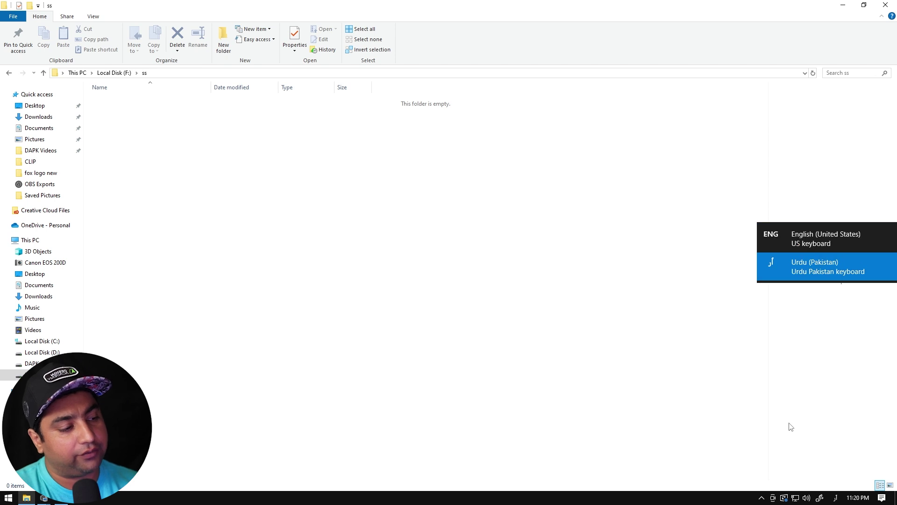
{"action": "key", "text": "super+space"}
{"action": "key", "text": "super+space"}
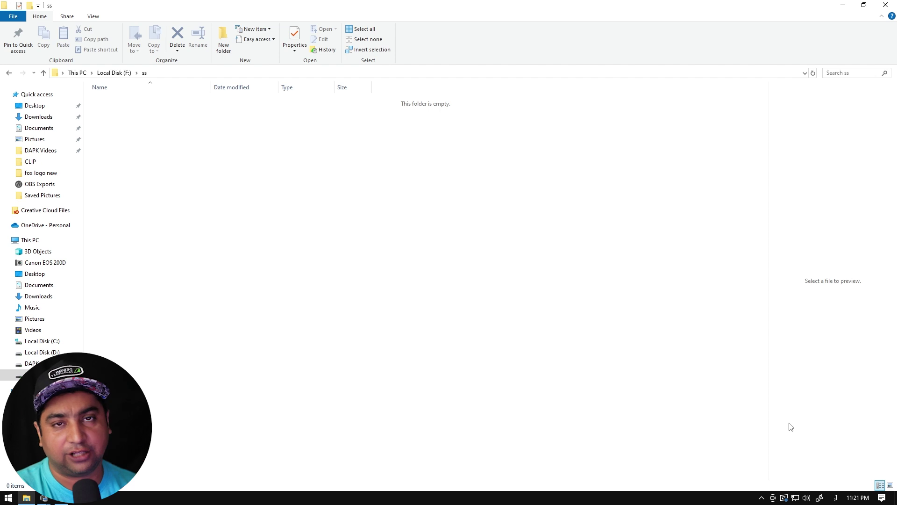
{"action": "key", "text": "super+space"}
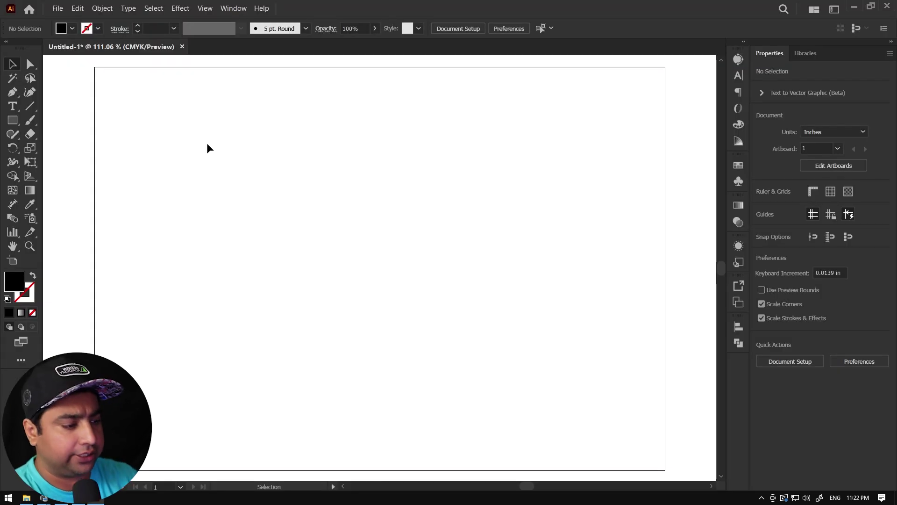
Switch the input language to Urdu (Pakistan) and select the Type tool.
{"action": "left_click", "coordinate": [836, 497]}
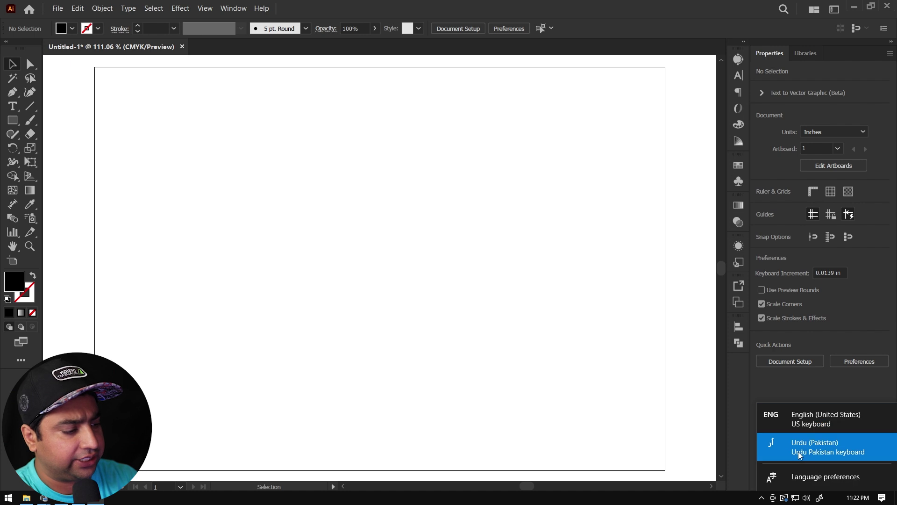
{"action": "left_click", "coordinate": [800, 456]}
{"action": "left_click", "coordinate": [16, 107]}
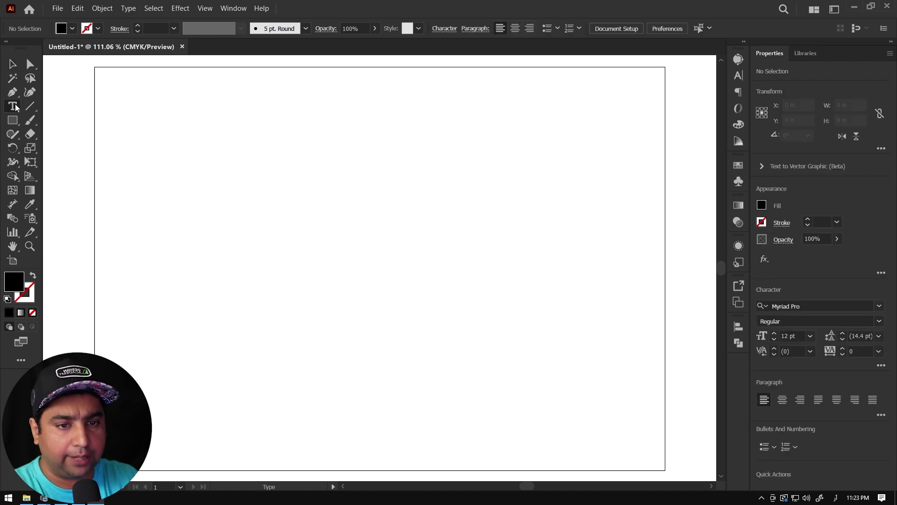
{"action": "left_click", "coordinate": [835, 497]}
{"action": "left_click", "coordinate": [799, 453]}
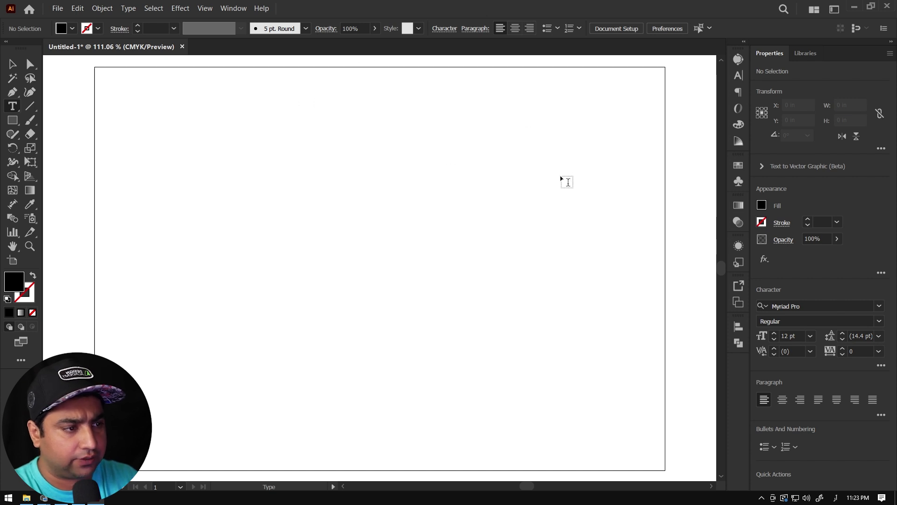
Type the Urdu name at 48 pt on the artboard, its letters still unjoined.
{"action": "left_click", "coordinate": [567, 182]}
{"action": "left_click", "coordinate": [578, 29]}
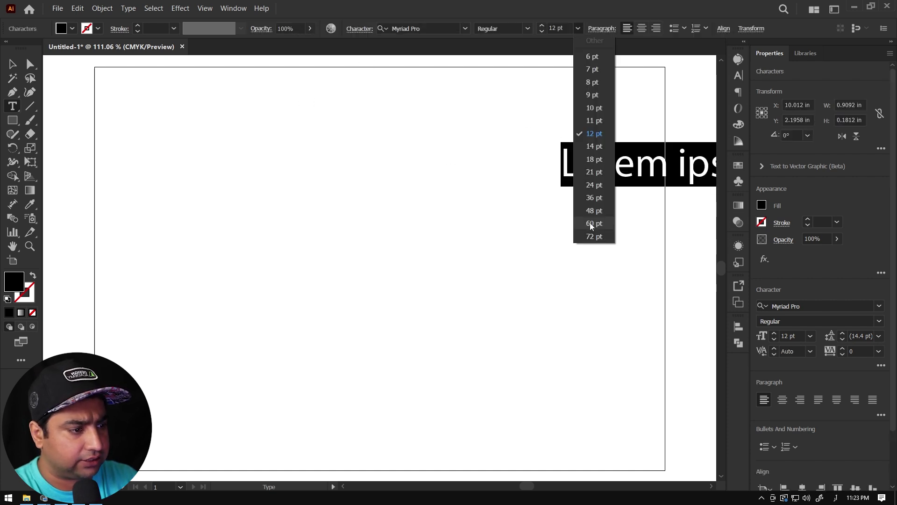
{"action": "left_click", "coordinate": [599, 211]}
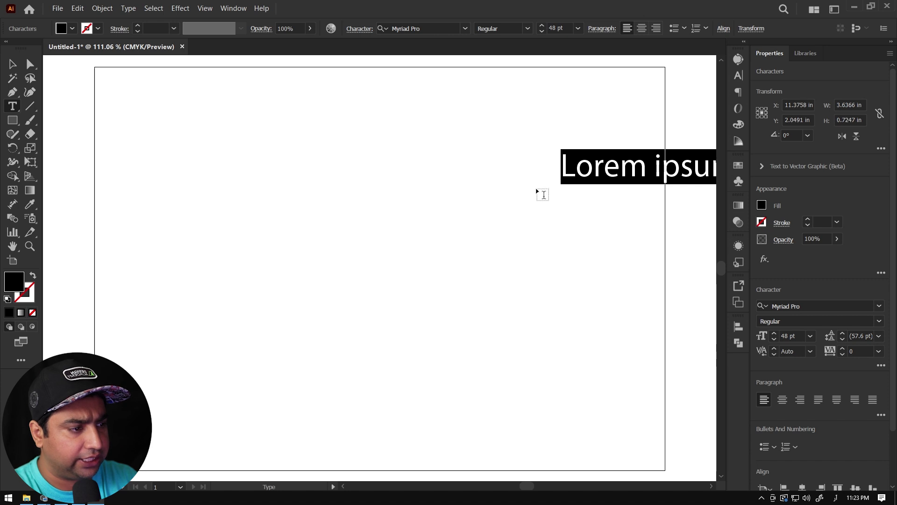
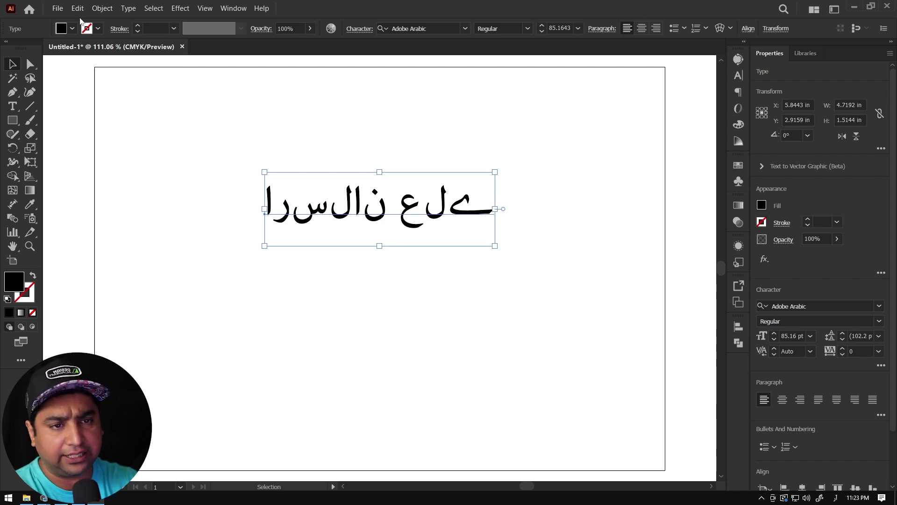
{"action": "left_click", "coordinate": [77, 8]}
Enable Show Indic Options in Illustrator's Type preferences.
{"action": "mouse_move", "coordinate": [196, 310]}
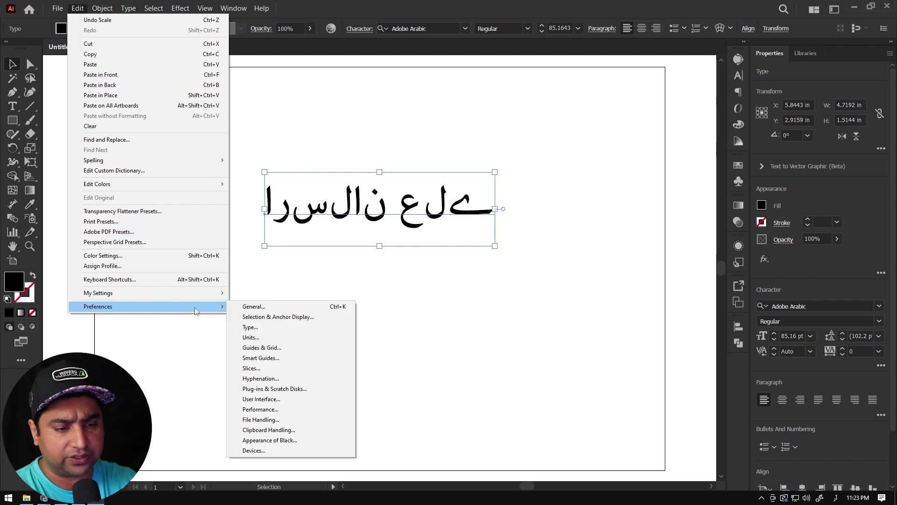
{"action": "left_click", "coordinate": [265, 332]}
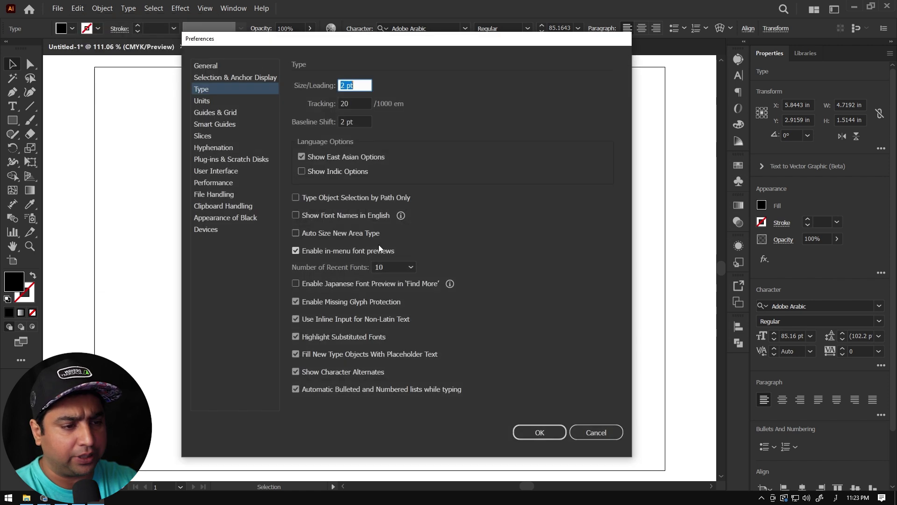
{"action": "left_click", "coordinate": [304, 171]}
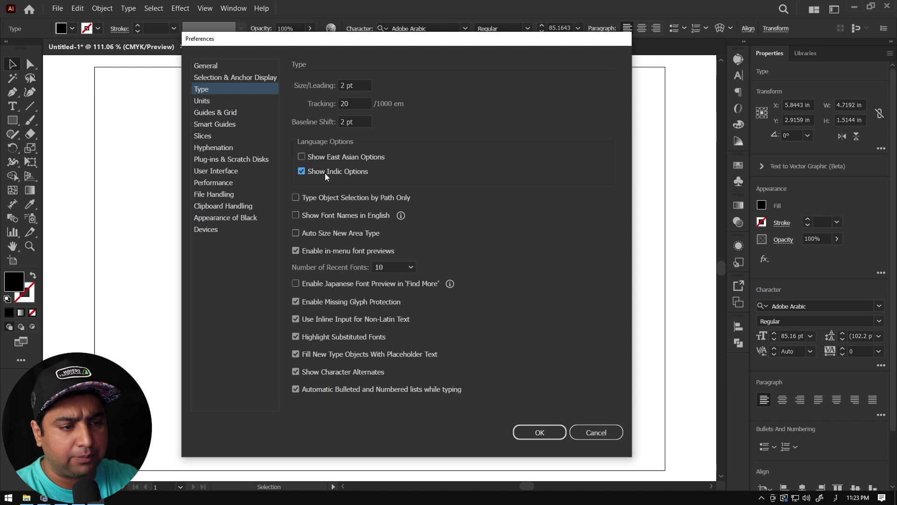
{"action": "left_click", "coordinate": [538, 432]}
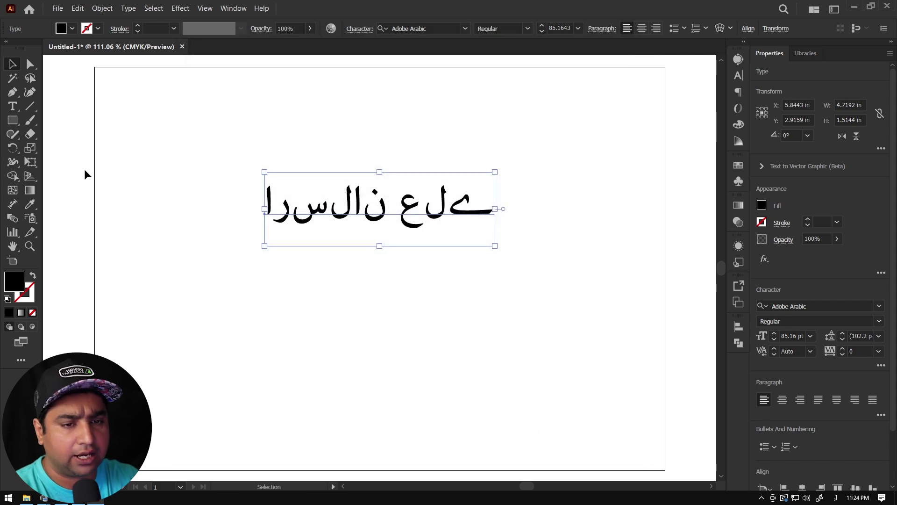
Type the Urdu name again below the first line, now joined, and enlarge it proportionally.
{"action": "left_click", "coordinate": [12, 106]}
{"action": "left_click", "coordinate": [422, 302]}
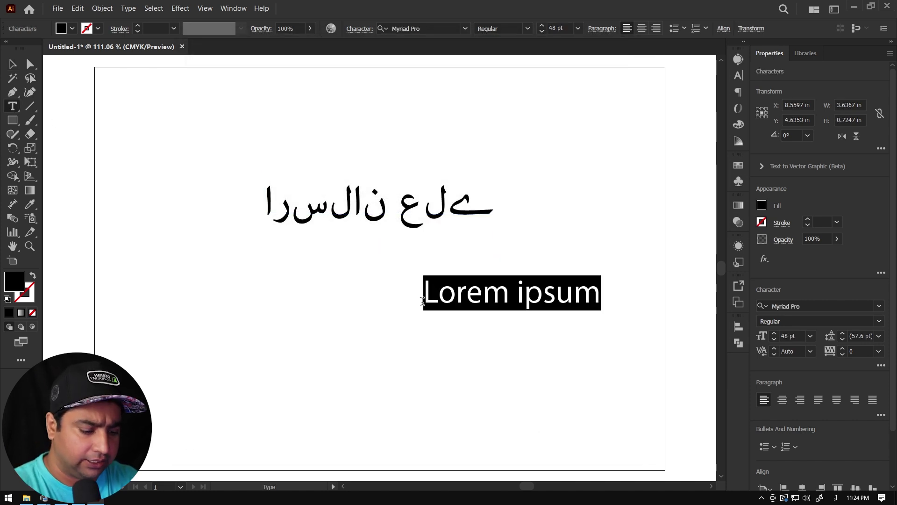
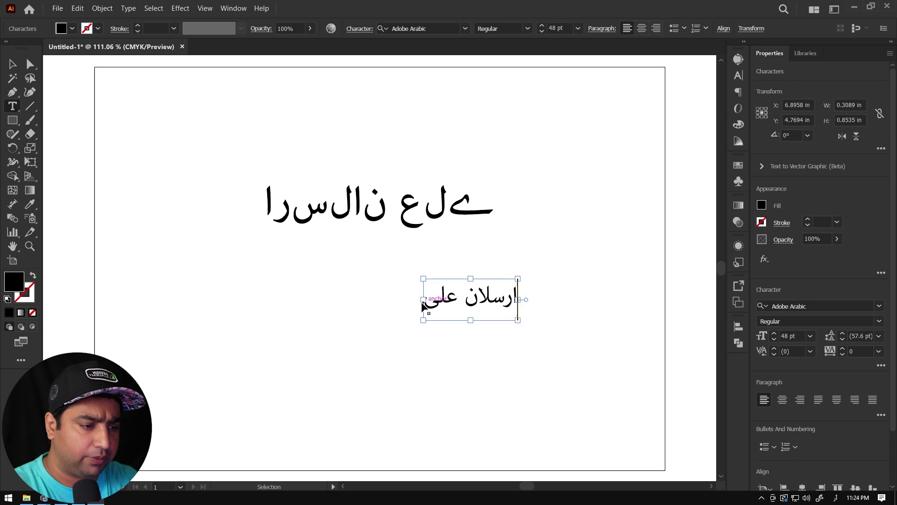
{"action": "key", "text": "Escape"}
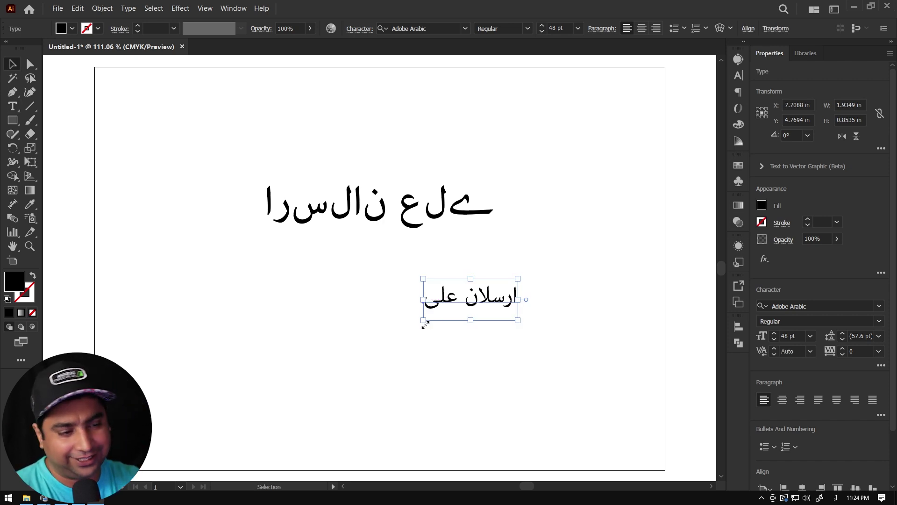
{"action": "left_click_drag", "start_coordinate": [423, 301], "coordinate": [342, 344]}
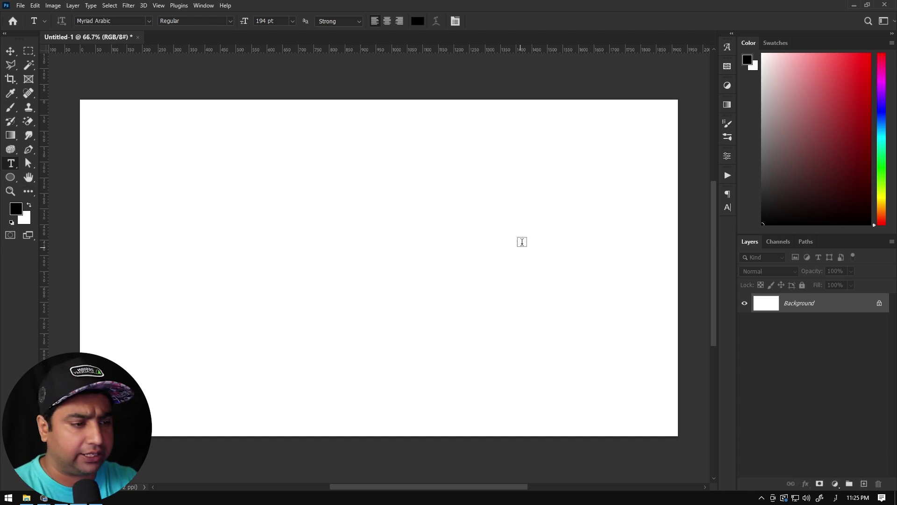
Type the Urdu name as a Photoshop text layer, commit it, and drag it toward the canvas centre.
{"action": "left_click", "coordinate": [521, 242]}
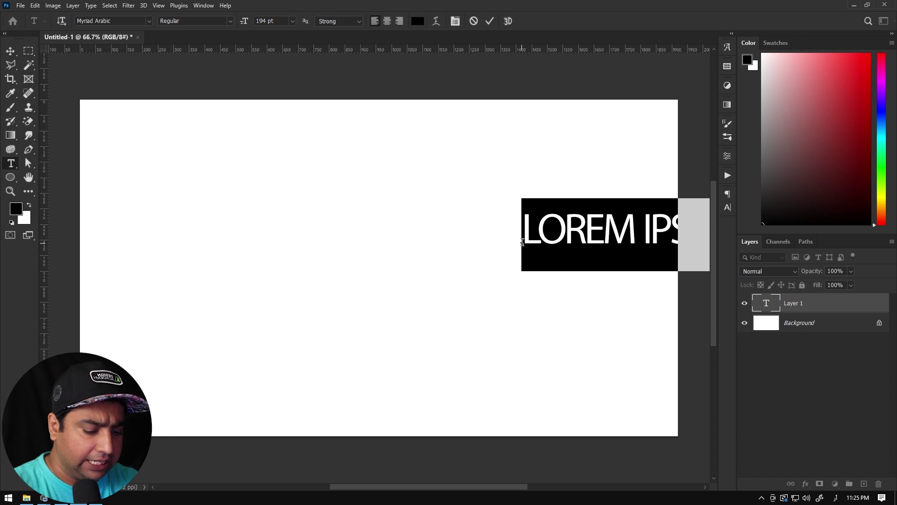
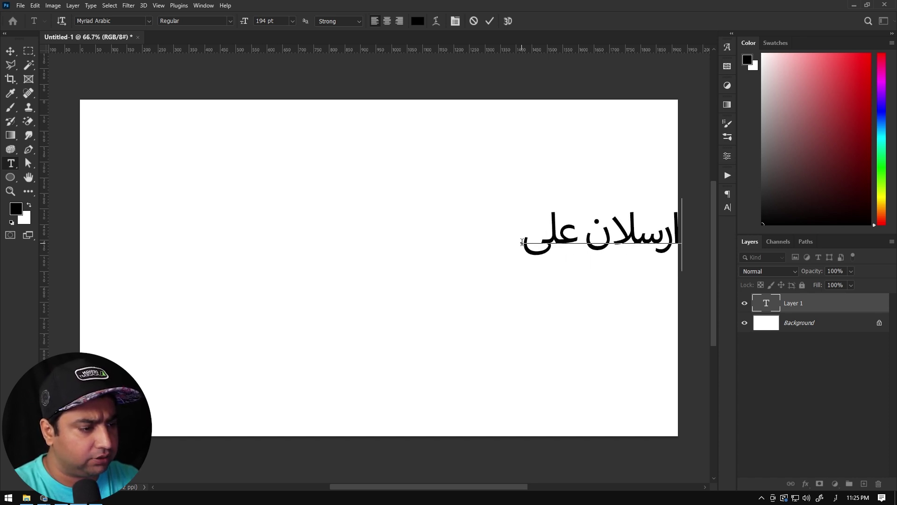
{"action": "key", "text": "ctrl+Return"}
{"action": "key", "text": "v"}
{"action": "left_click_drag", "start_coordinate": [570, 249], "coordinate": [352, 248]}
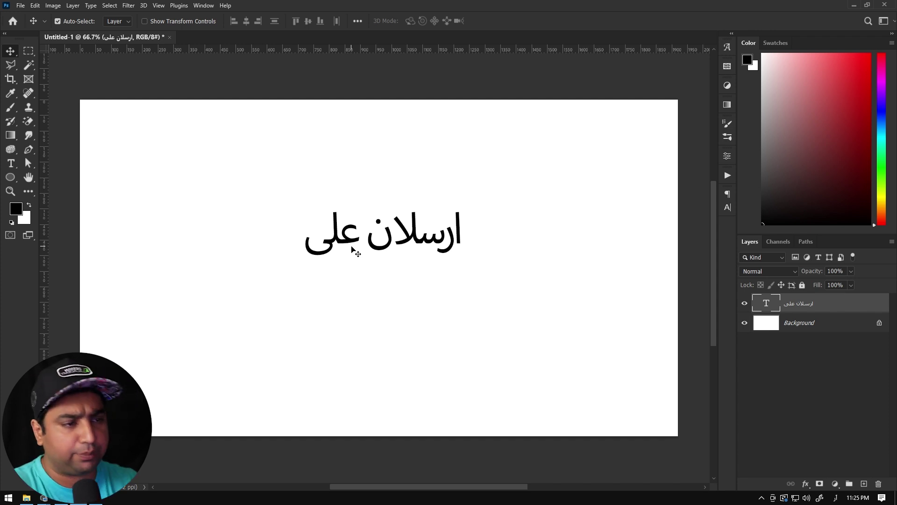
Show the Character panel and apply an option from its Middle Eastern Features flyout menu.
{"action": "left_click", "coordinate": [198, 7]}
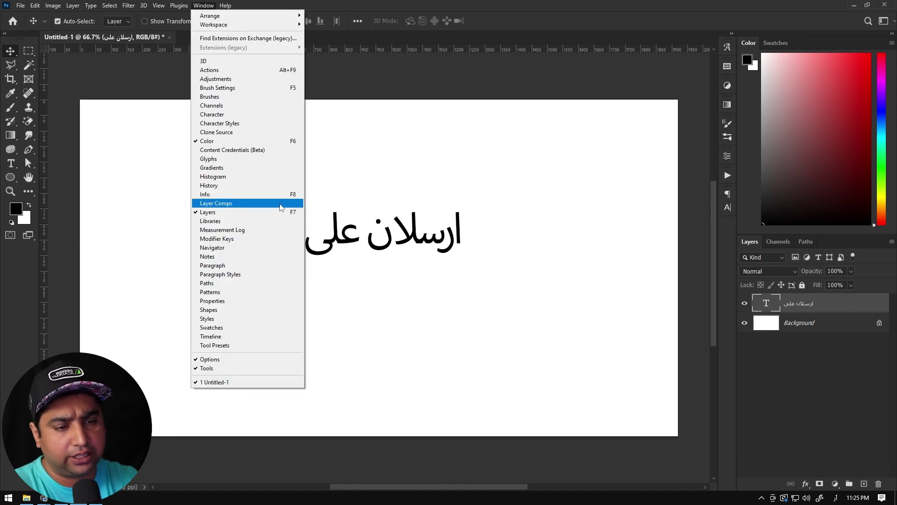
{"action": "left_click", "coordinate": [228, 114]}
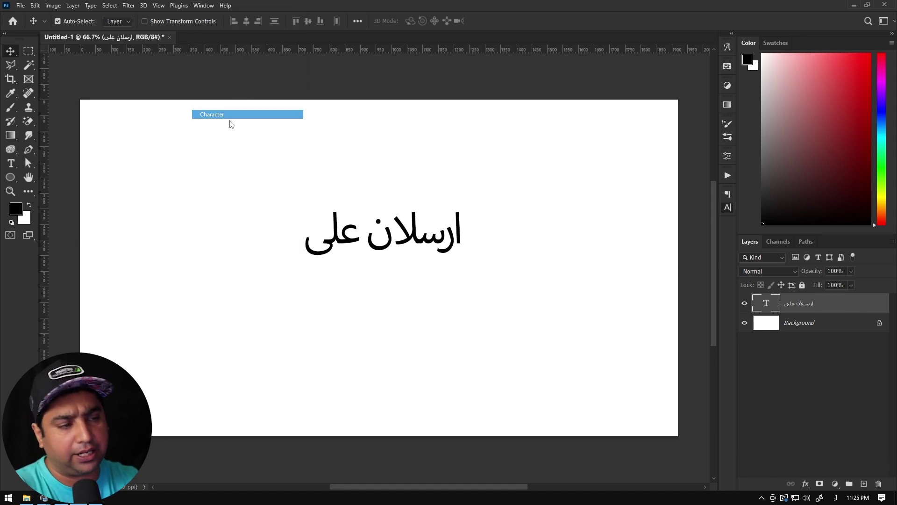
{"action": "left_click", "coordinate": [713, 191]}
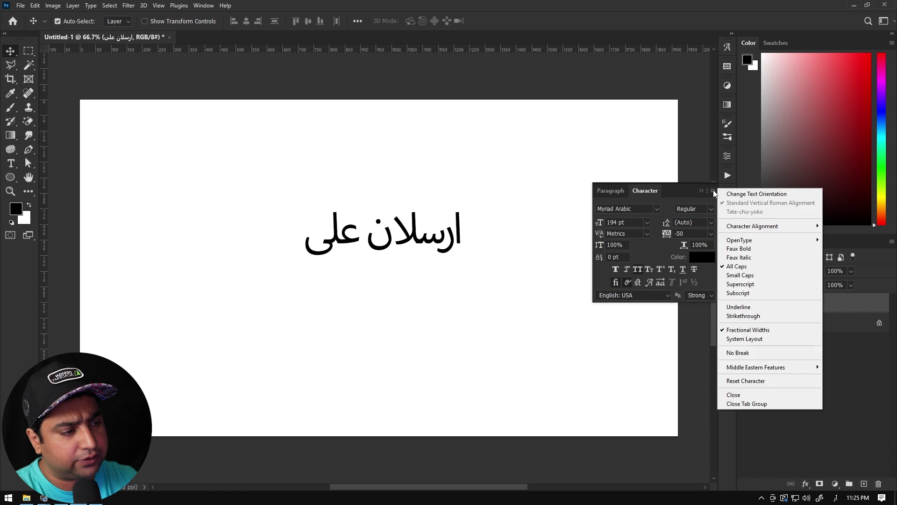
{"action": "mouse_move", "coordinate": [791, 372]}
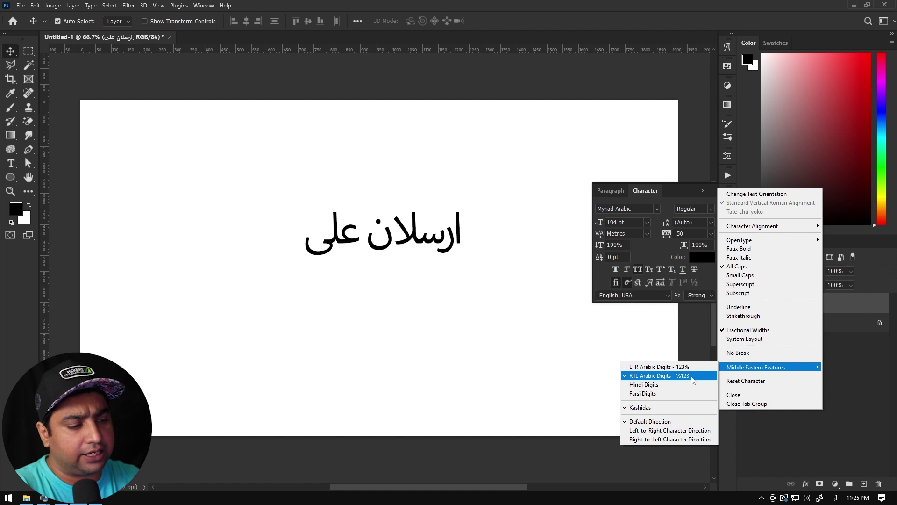
{"action": "left_click", "coordinate": [681, 378]}
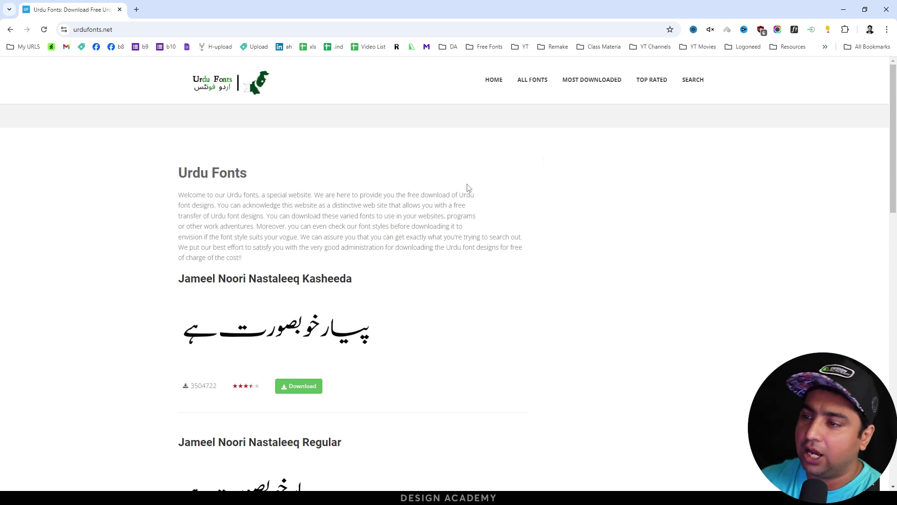
Open urdufonts.net's View All Fonts list and page ahead to page 11 listing AlQalam Shamil.
{"action": "scroll", "coordinate": [469, 188], "scroll_direction": "down", "scroll_amount": 4}
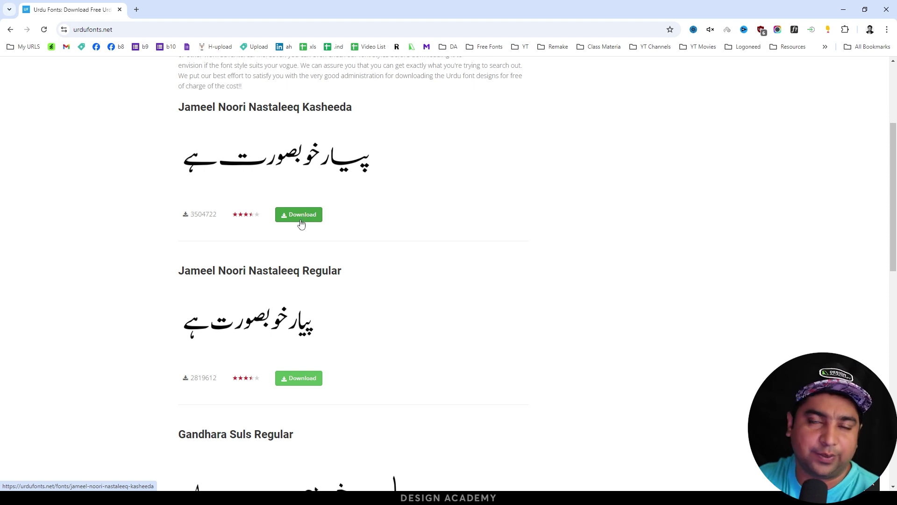
{"action": "scroll", "coordinate": [327, 215], "scroll_direction": "down", "scroll_amount": 7}
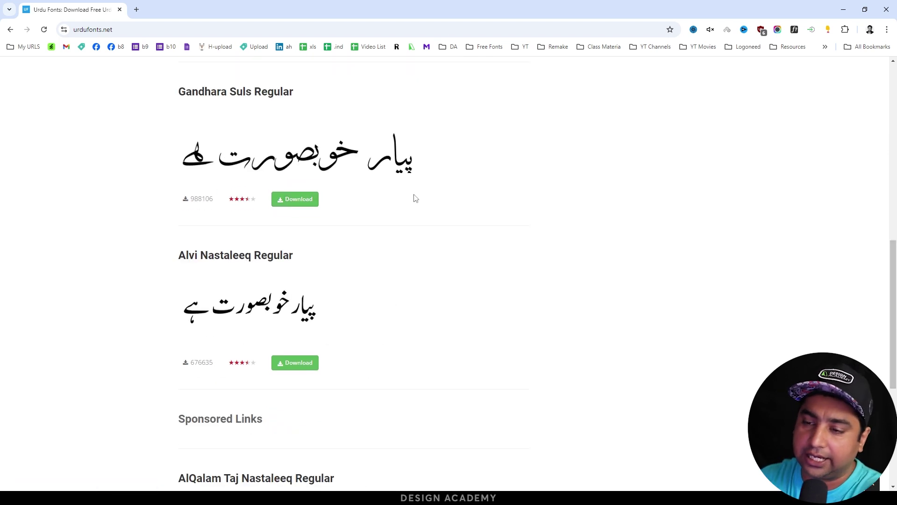
{"action": "scroll", "coordinate": [295, 173], "scroll_direction": "down", "scroll_amount": 6}
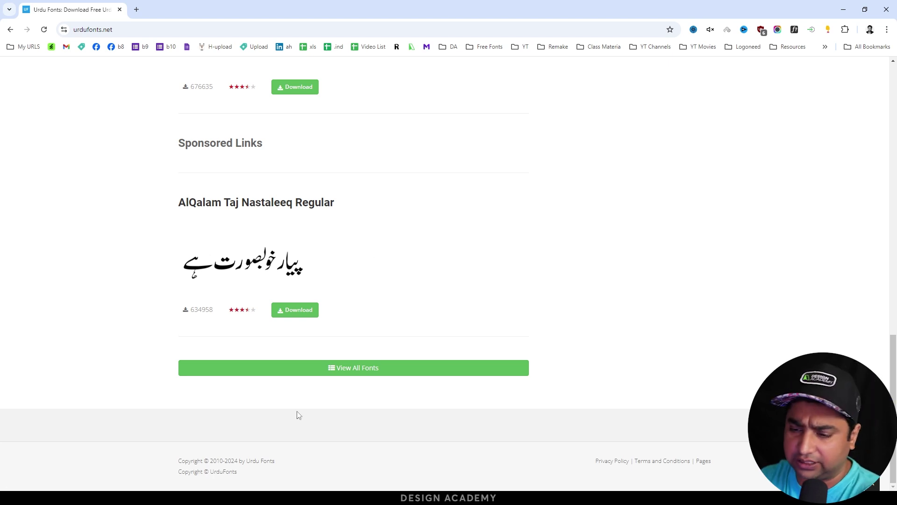
{"action": "left_click", "coordinate": [376, 371]}
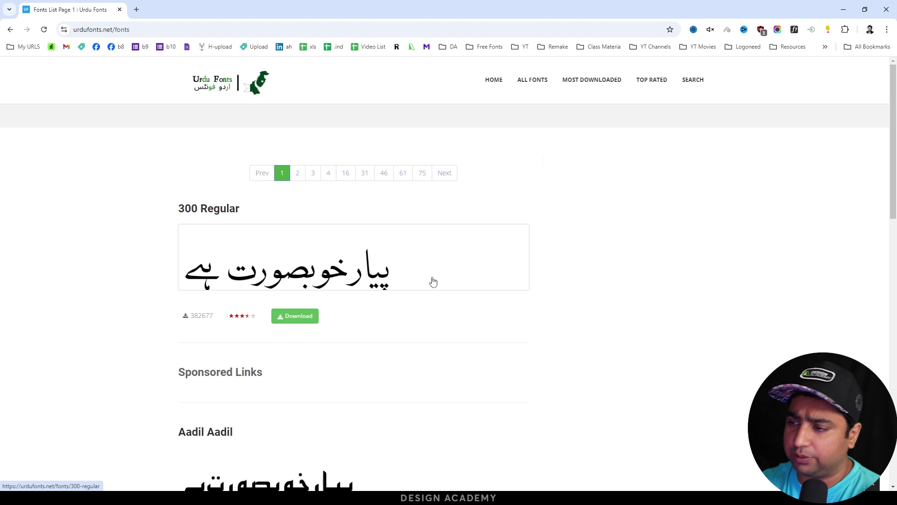
{"action": "scroll", "coordinate": [433, 281], "scroll_direction": "down", "scroll_amount": 10}
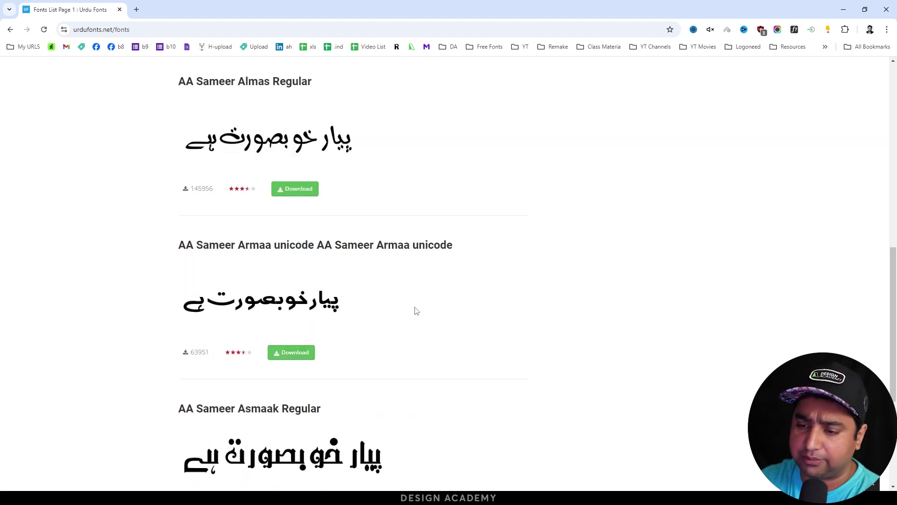
{"action": "scroll", "coordinate": [416, 311], "scroll_direction": "down", "scroll_amount": 4}
{"action": "scroll", "coordinate": [401, 322], "scroll_direction": "down", "scroll_amount": 1}
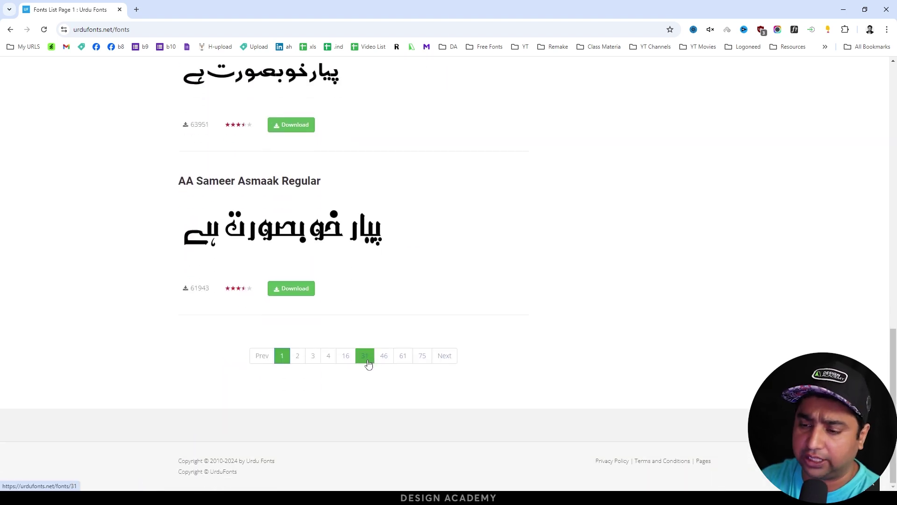
{"action": "left_click", "coordinate": [368, 363]}
{"action": "scroll", "coordinate": [124, 281], "scroll_direction": "down", "scroll_amount": 5}
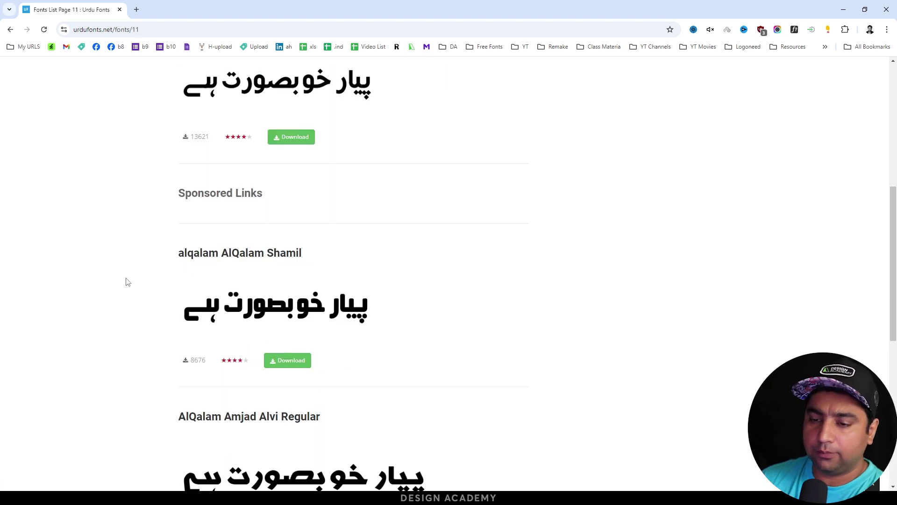
Download alqalam AlQalam Shamil from its font page as alqalam-alqalam-shamil.zip.
{"action": "left_click", "coordinate": [225, 260]}
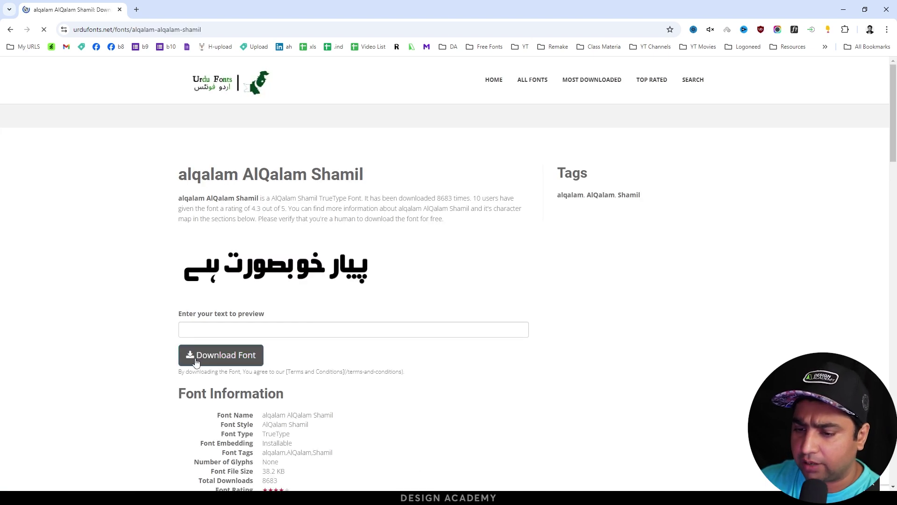
{"action": "left_click", "coordinate": [233, 354]}
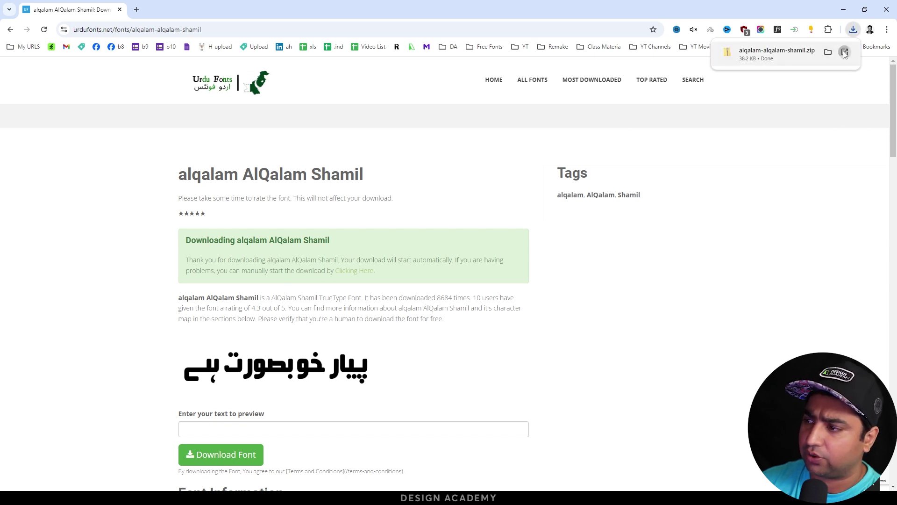
Install the AlQalam Shamil .ttf from the downloaded zip and close the font viewer.
{"action": "double_click", "coordinate": [160, 130]}
{"action": "left_click", "coordinate": [162, 131]}
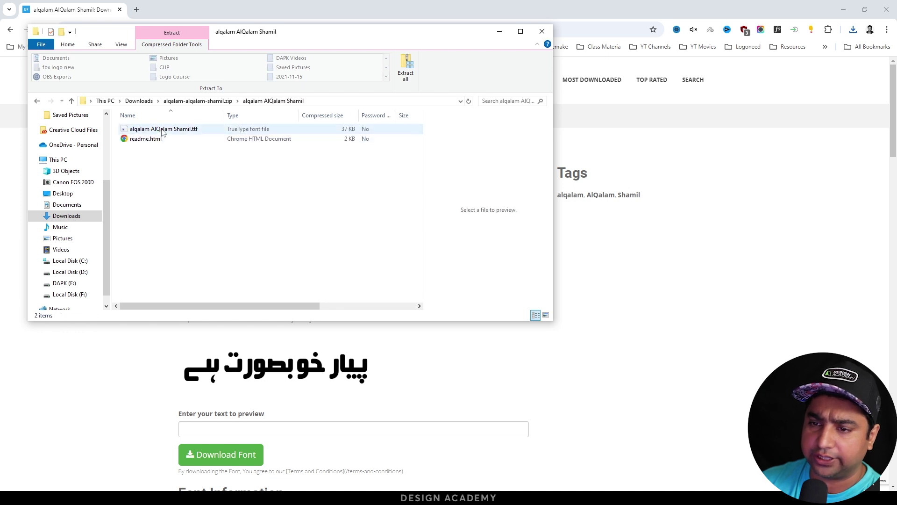
{"action": "double_click", "coordinate": [162, 130]}
{"action": "left_click", "coordinate": [65, 48]}
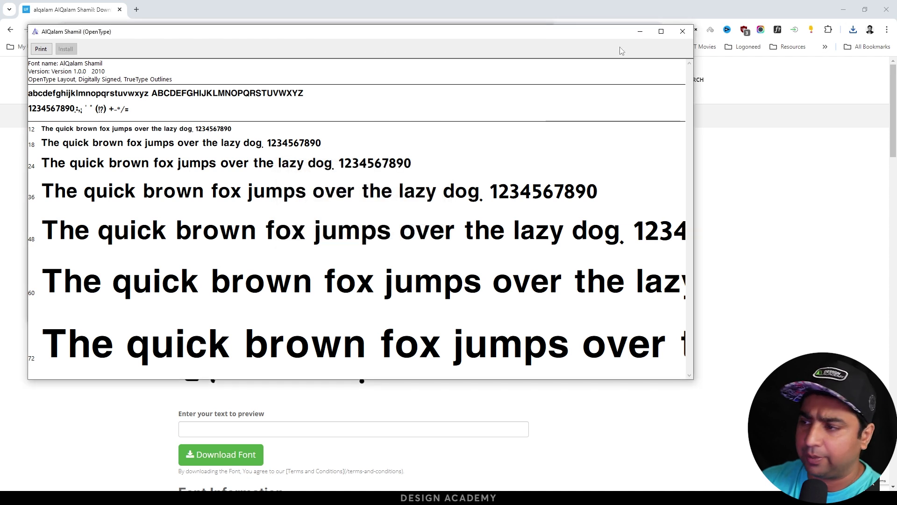
{"action": "left_click", "coordinate": [683, 31]}
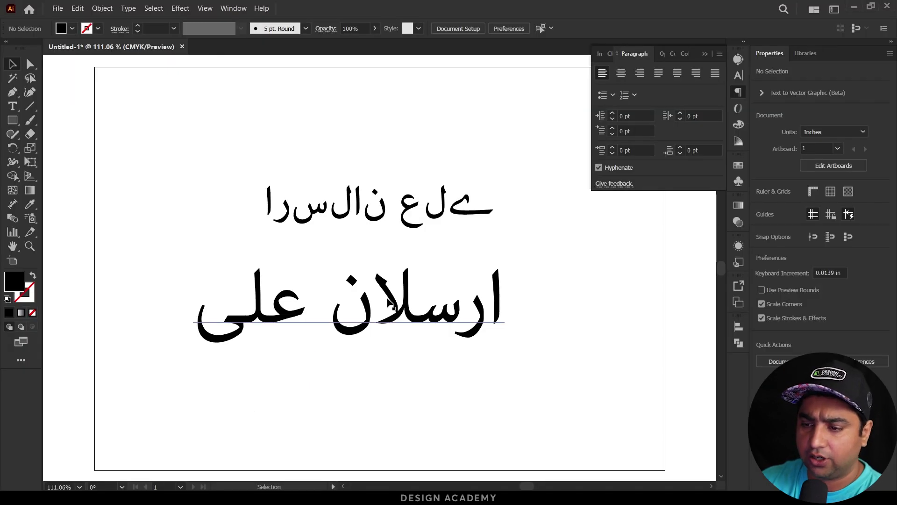
{"action": "left_click", "coordinate": [399, 341]}
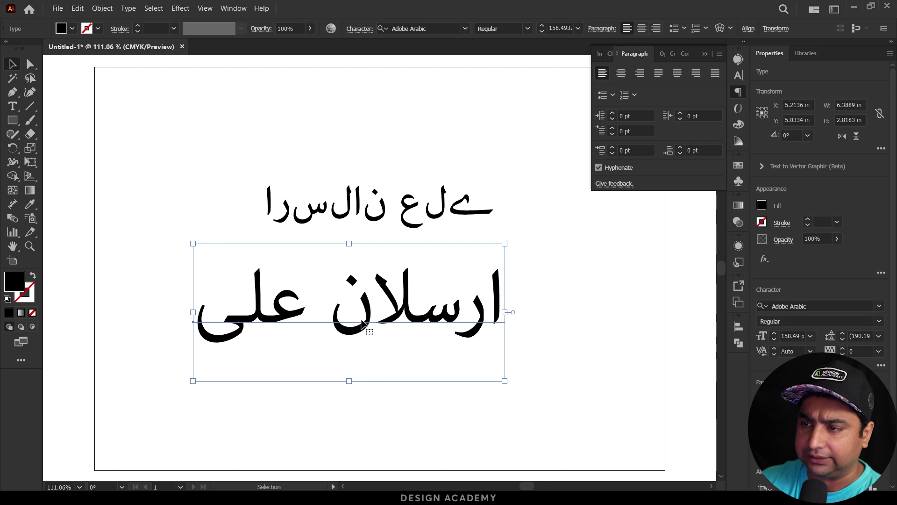
Preview AlQalam Shamil via an 'alq' font search, cancel with Esc, and move the two Urdu lines apart.
{"action": "left_click", "coordinate": [450, 26]}
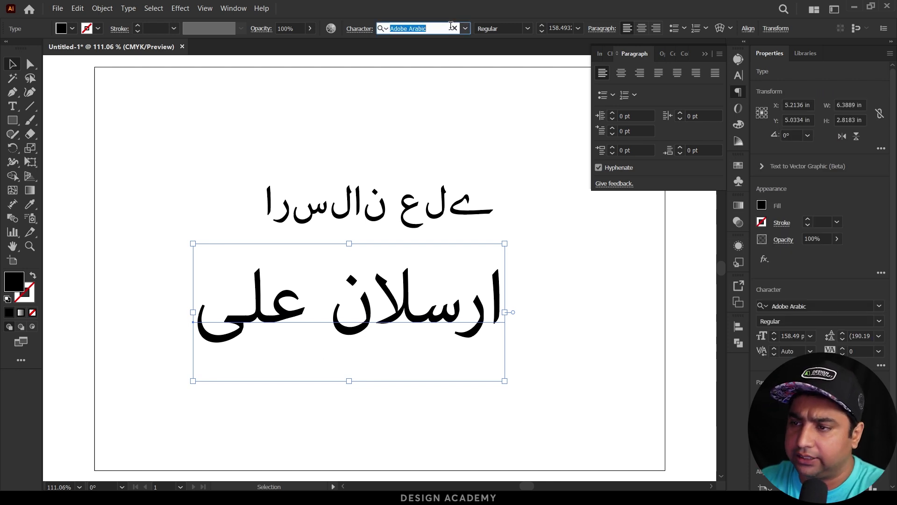
{"action": "type", "text": "alq"}
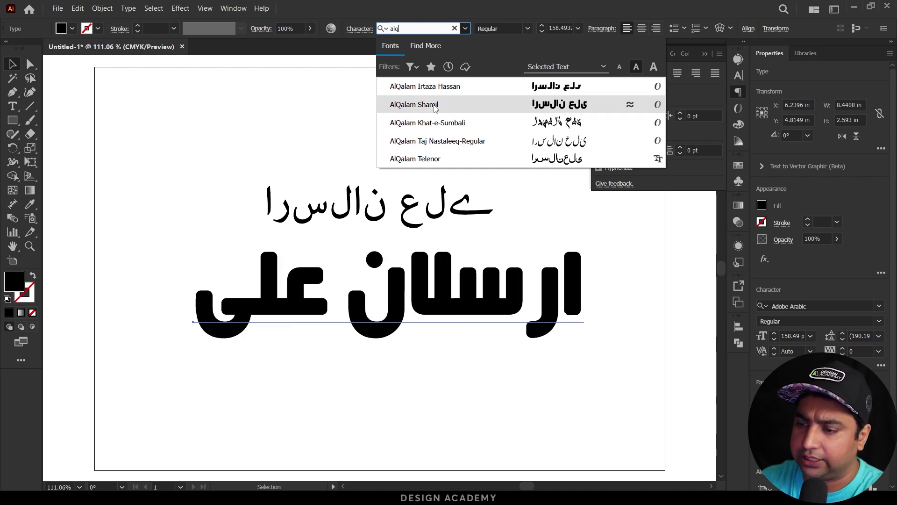
{"action": "key", "text": "Escape"}
{"action": "left_click_drag", "start_coordinate": [407, 206], "coordinate": [407, 129]}
{"action": "left_click_drag", "start_coordinate": [422, 279], "coordinate": [421, 248]}
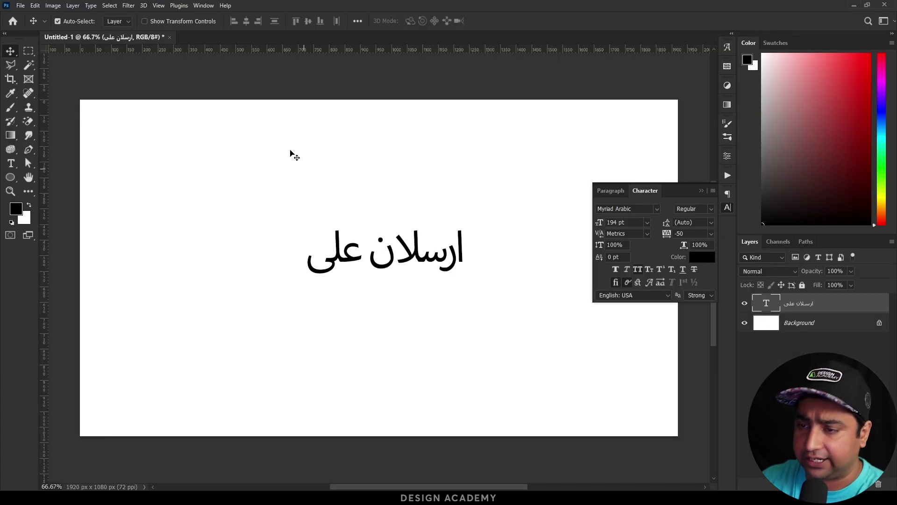
Switch the Urdu name's font to alqalam AlQalam Shamil and change tracking from -50 to 0.
{"action": "left_click", "coordinate": [657, 209]}
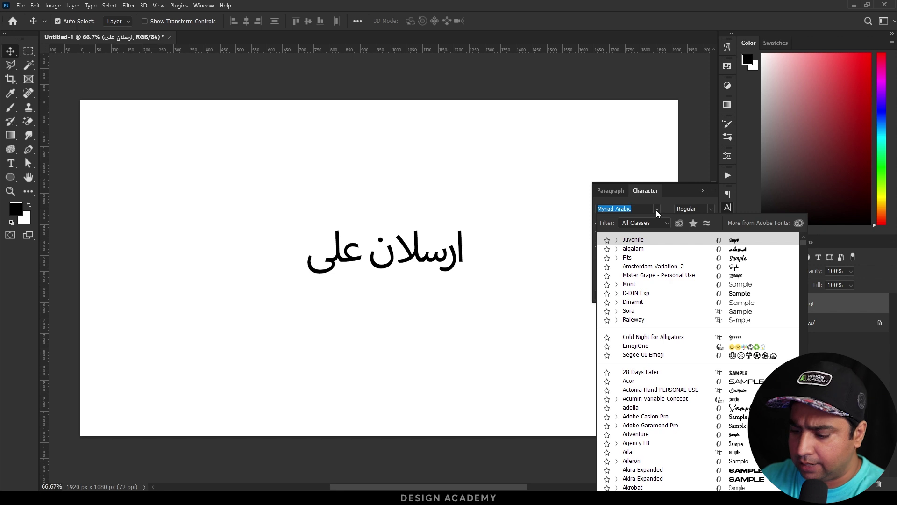
{"action": "type", "text": "aalq"}
{"action": "key", "text": "BackSpace"}
{"action": "key", "text": "BackSpace"}
{"action": "key", "text": "BackSpace"}
{"action": "key", "text": "BackSpace"}
{"action": "type", "text": "alq"}
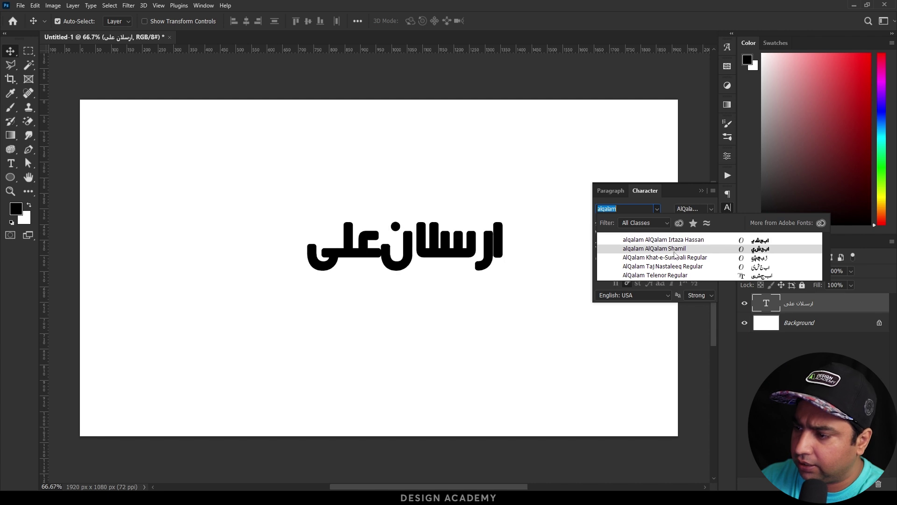
{"action": "left_click", "coordinate": [691, 251]}
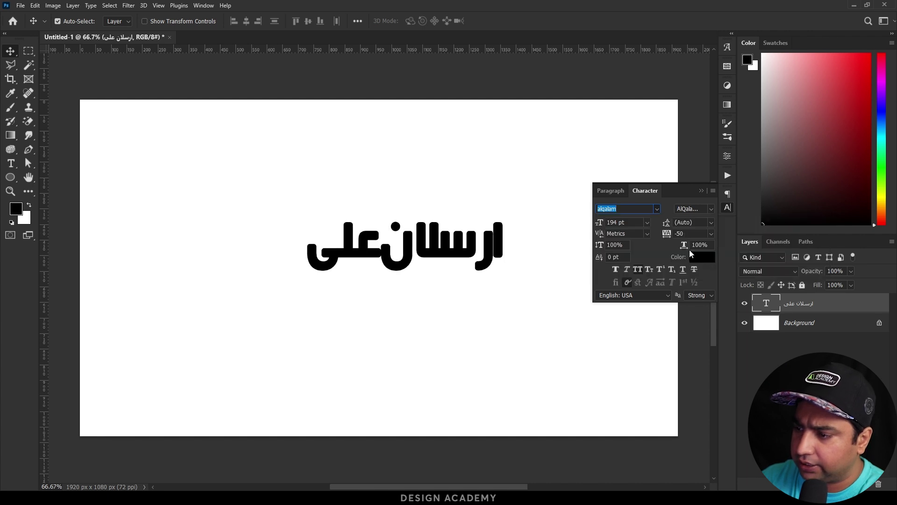
{"action": "left_click", "coordinate": [711, 233]}
{"action": "left_click", "coordinate": [687, 295]}
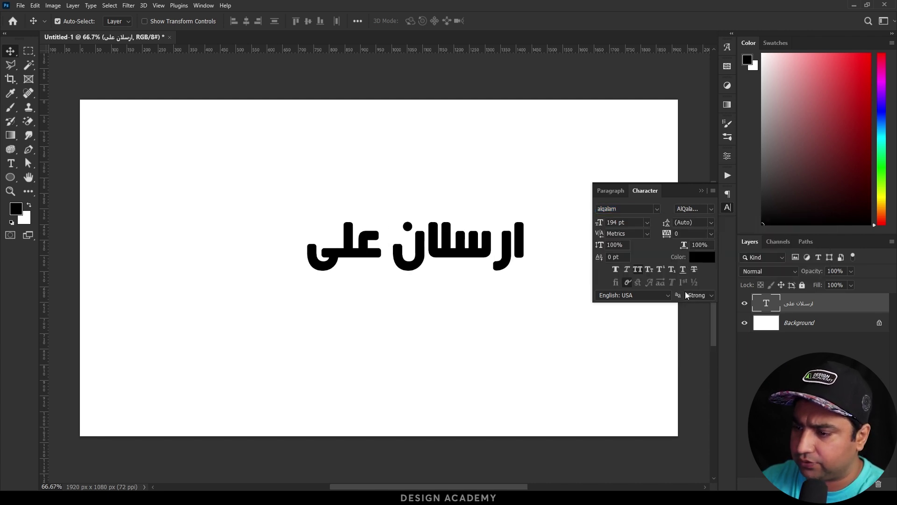